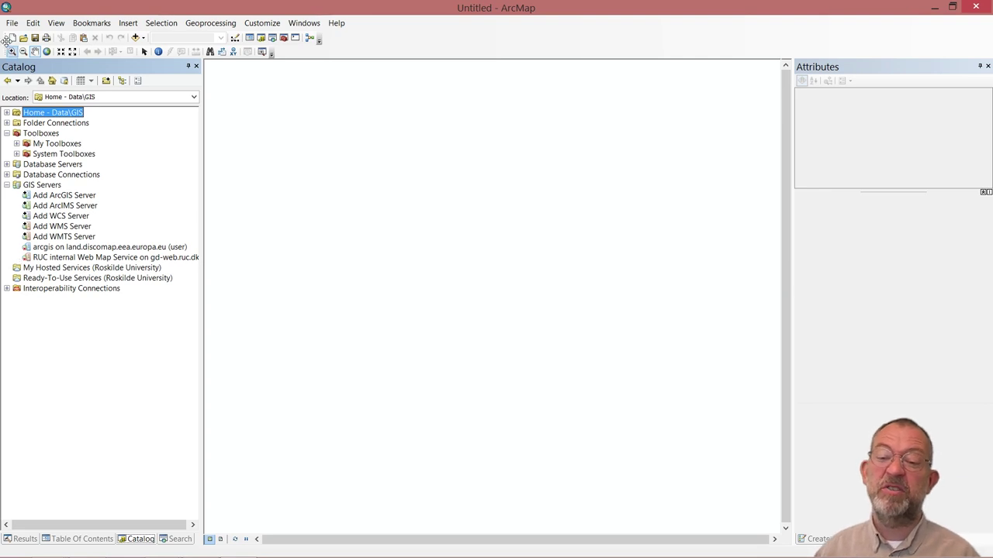
- Sign in to ArcGIS Online through File > Sign In with the account username and password
{"action": "left_click", "coordinate": [10, 23]}
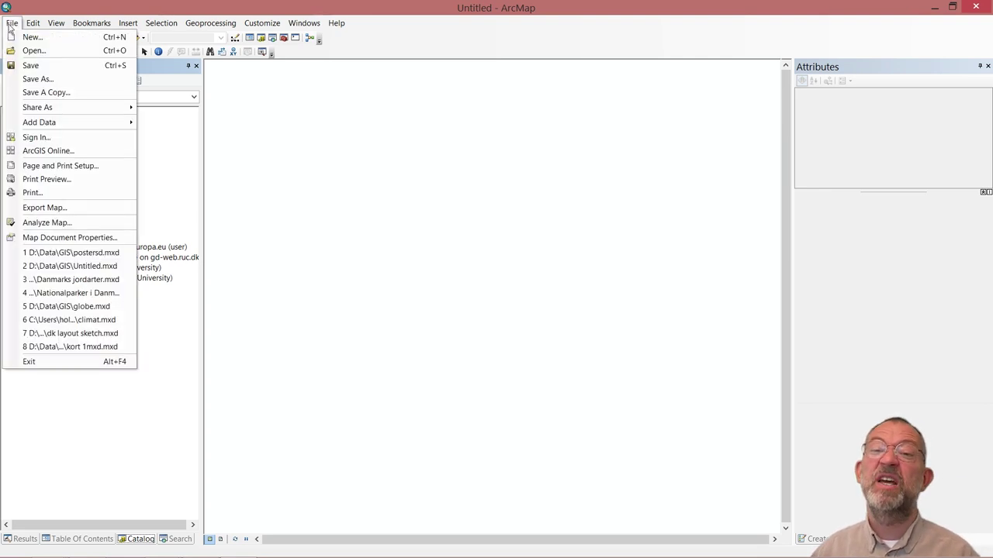
{"action": "left_click", "coordinate": [35, 135]}
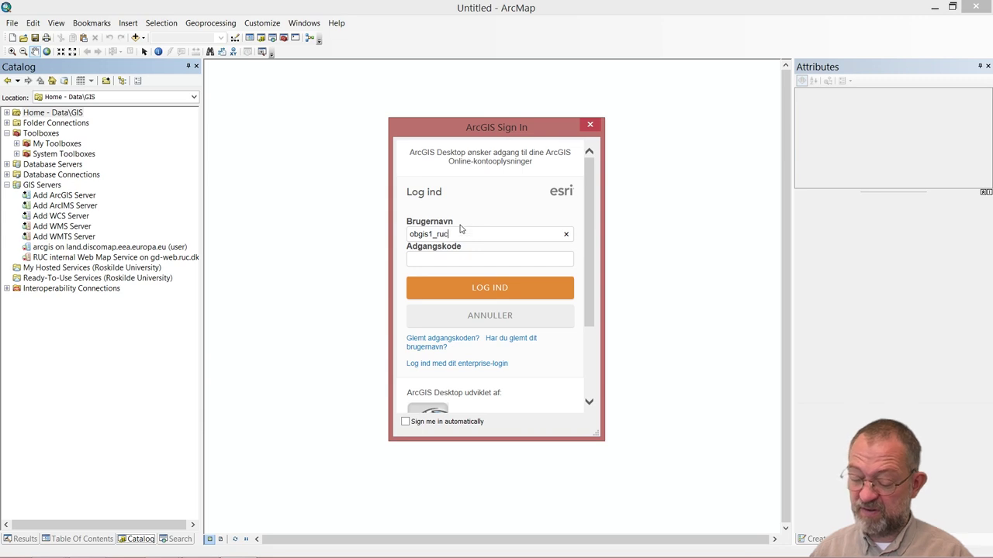
{"action": "left_click", "coordinate": [446, 258]}
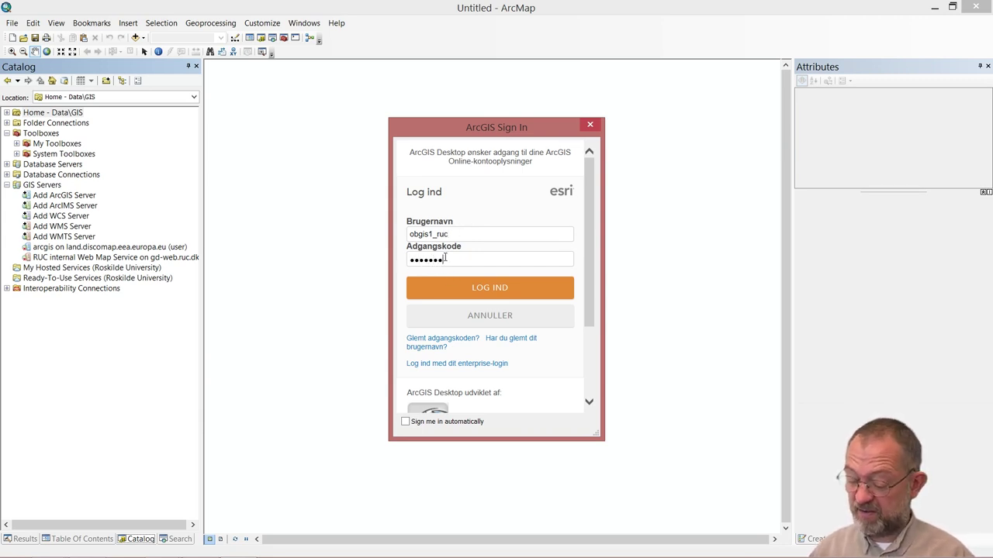
{"action": "key", "text": "Return"}
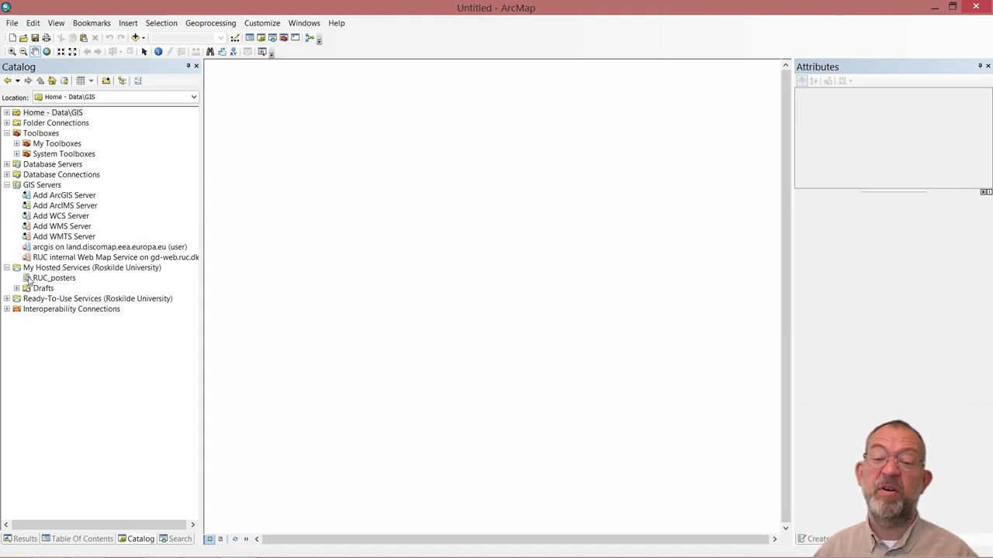
- Add the RUC_posters hosted service to the map and zoom to the Buildings layer
{"action": "left_click", "coordinate": [31, 279]}
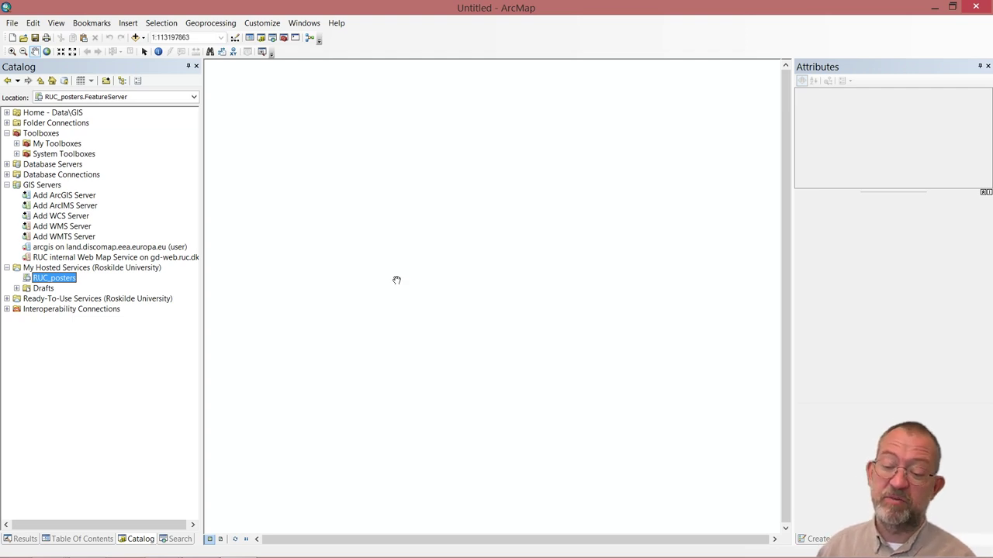
{"action": "left_click", "coordinate": [75, 539]}
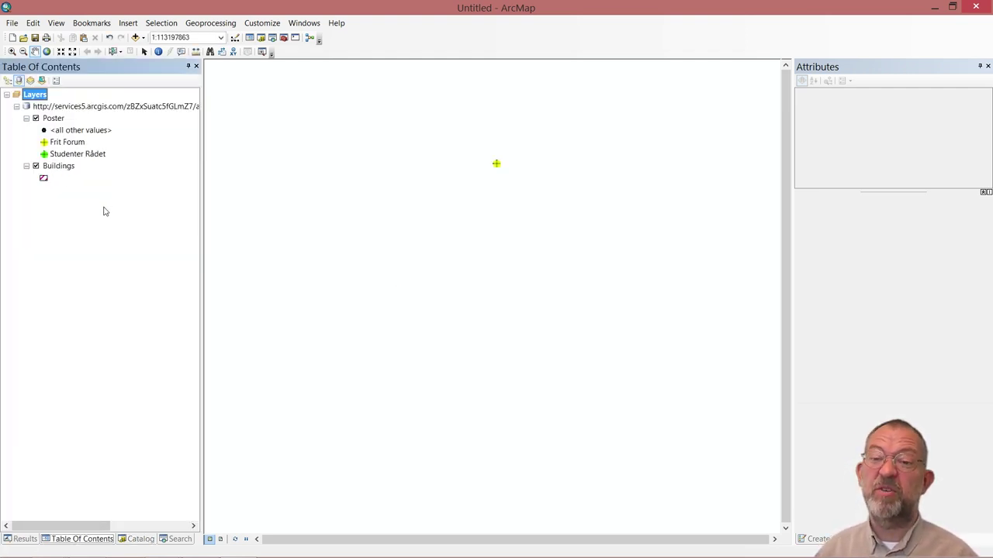
{"action": "left_click", "coordinate": [49, 168]}
{"action": "right_click", "coordinate": [49, 169]}
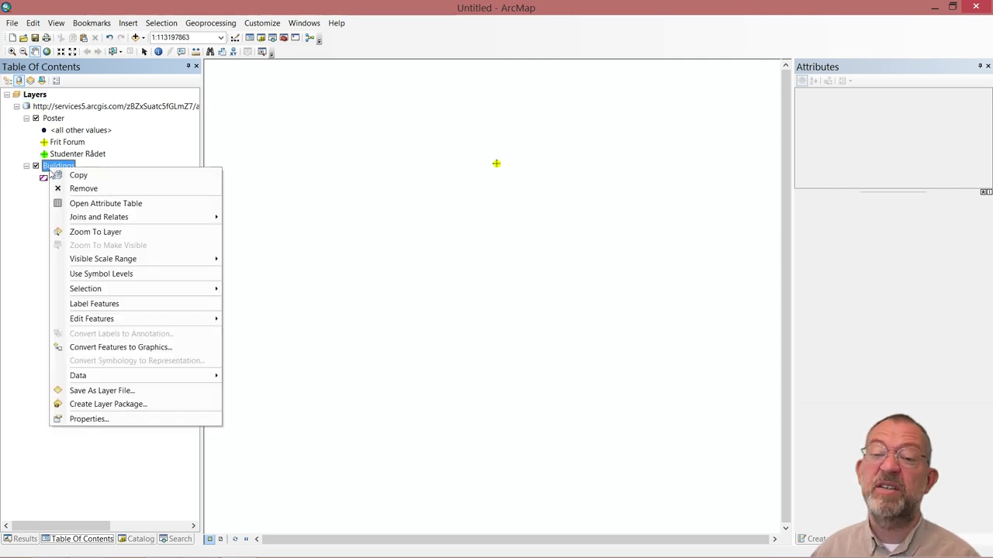
{"action": "left_click", "coordinate": [88, 233]}
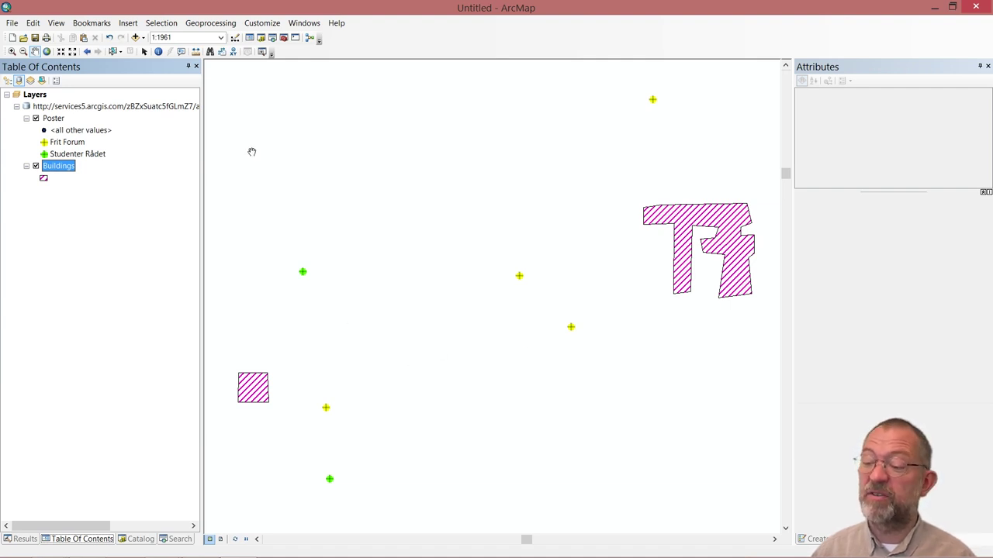
{"action": "left_click", "coordinate": [158, 51]}
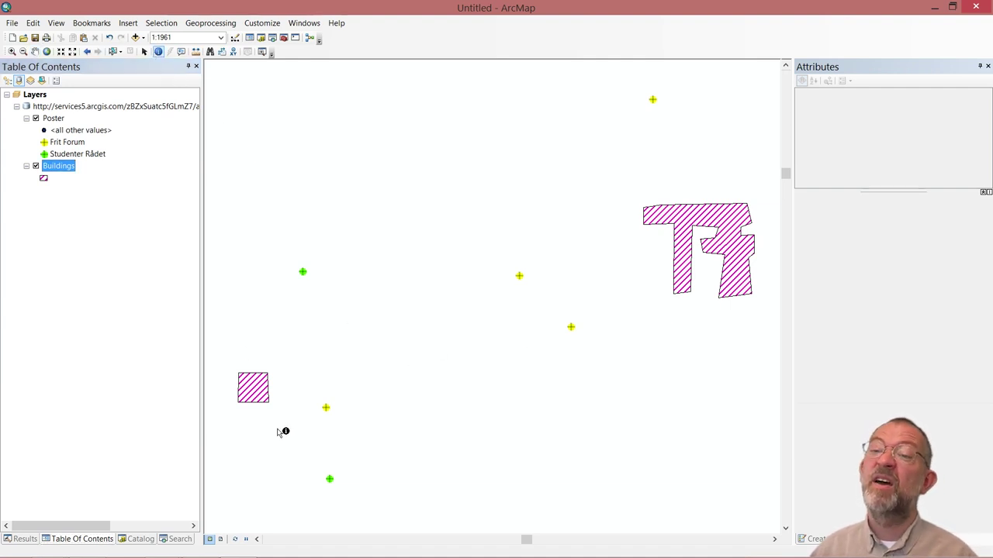
{"action": "left_click", "coordinate": [256, 394]}
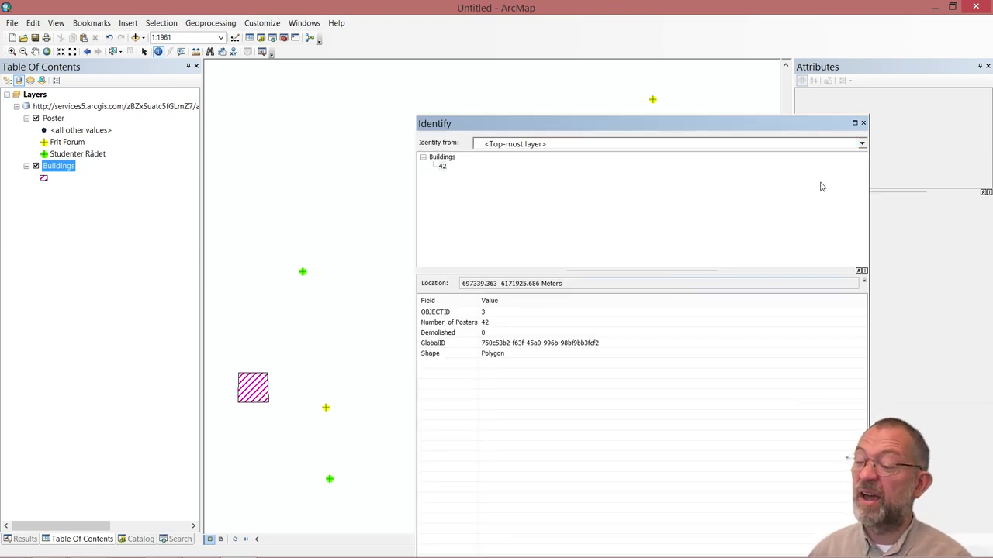
{"action": "left_click", "coordinate": [865, 123]}
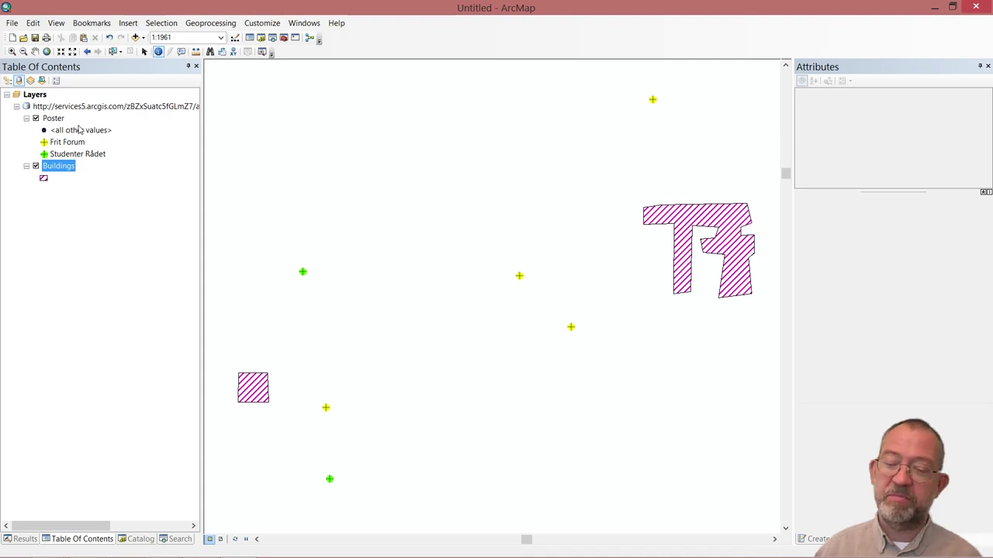
- Start exporting the Poster layer's data and browse to the D:\Data\GIS\RUC_Posters folder
{"action": "right_click", "coordinate": [59, 120]}
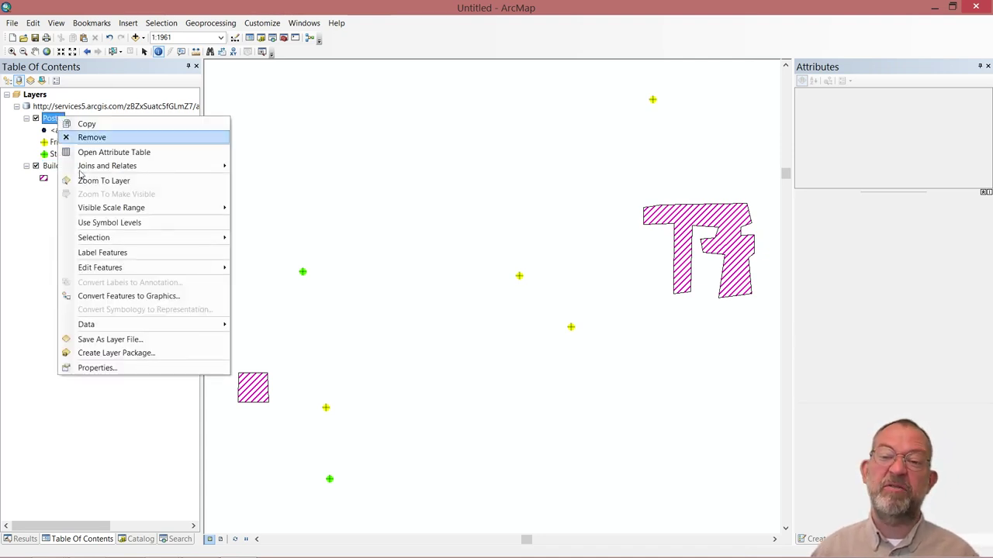
{"action": "mouse_move", "coordinate": [199, 330]}
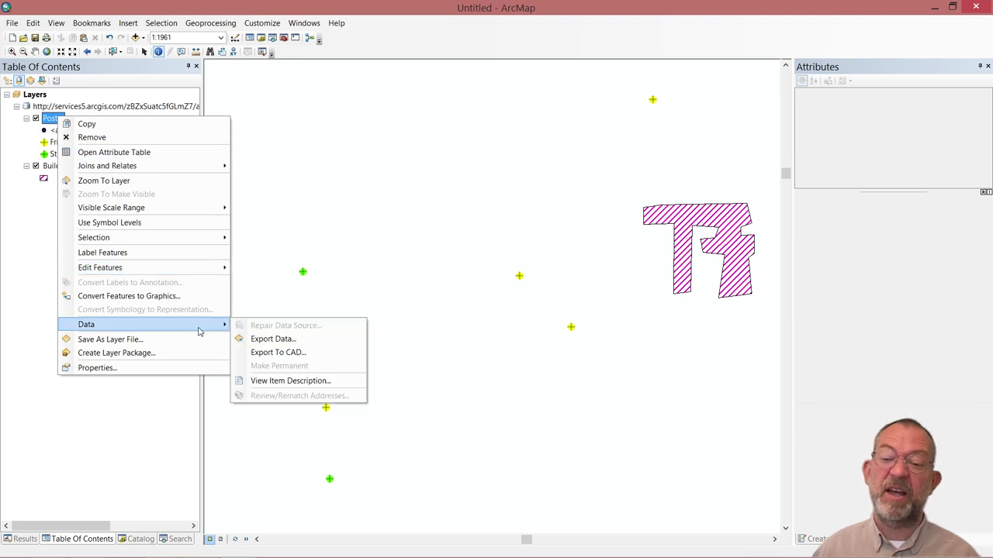
{"action": "left_click", "coordinate": [284, 341]}
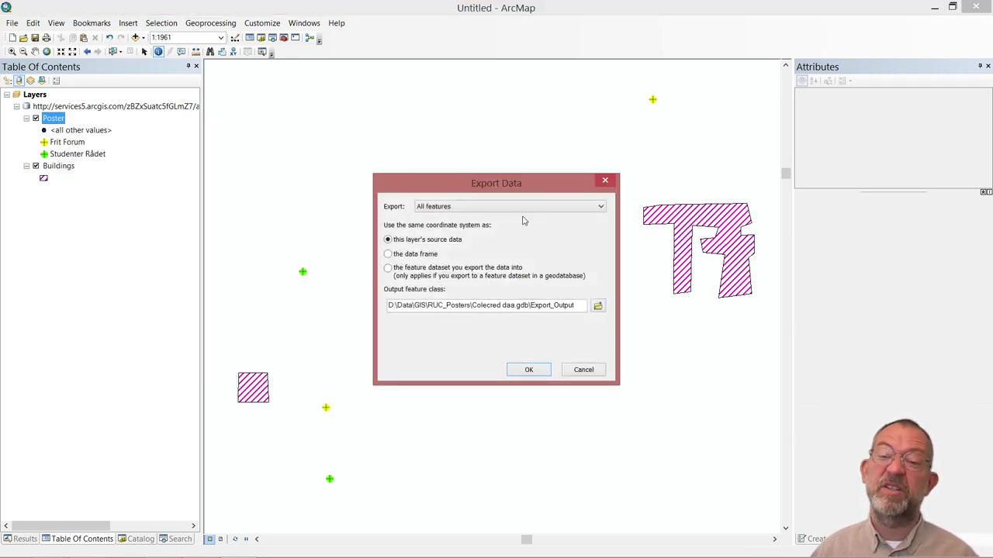
{"action": "left_click", "coordinate": [594, 307]}
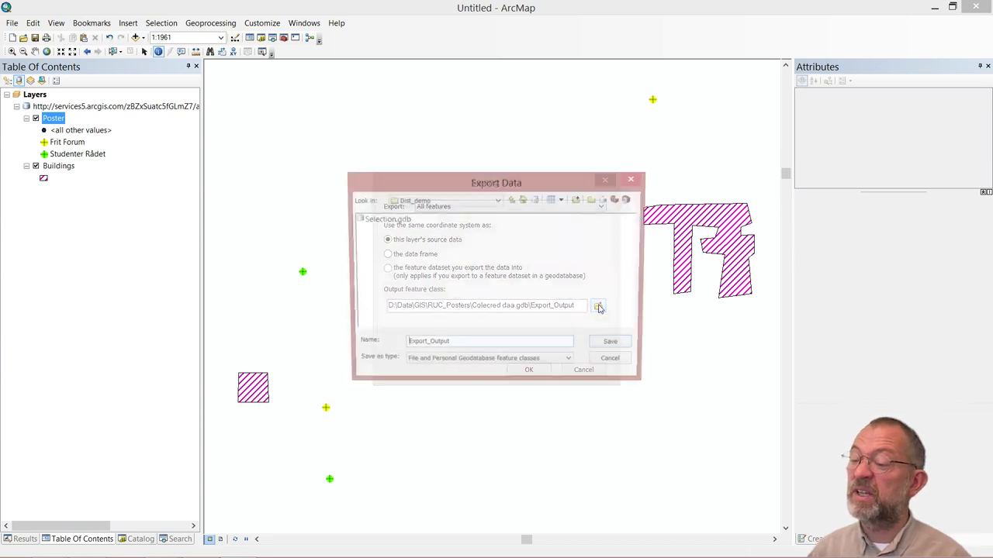
{"action": "left_click", "coordinate": [497, 200]}
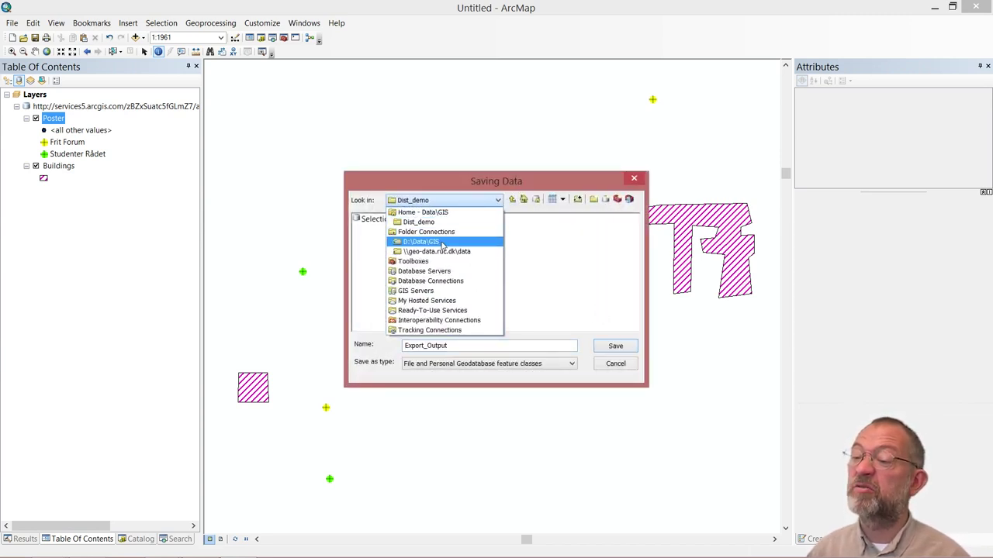
{"action": "left_click", "coordinate": [443, 246]}
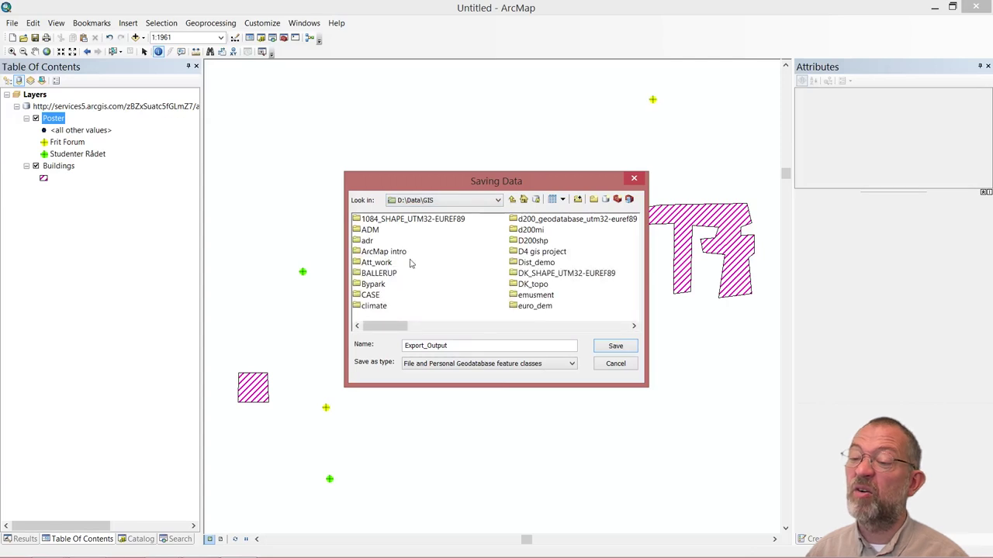
{"action": "scroll", "coordinate": [410, 261], "scroll_direction": "down", "scroll_amount": 1}
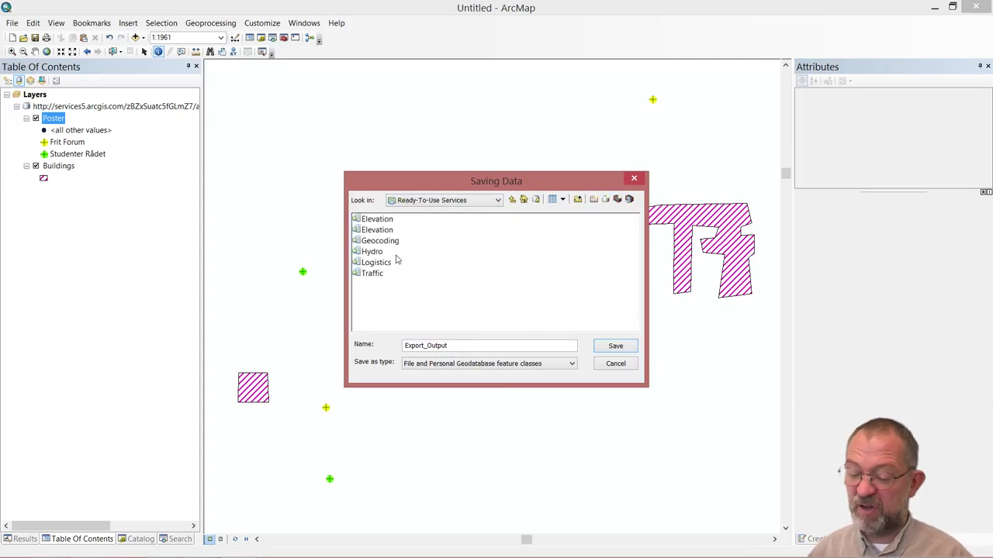
{"action": "left_click", "coordinate": [513, 200]}
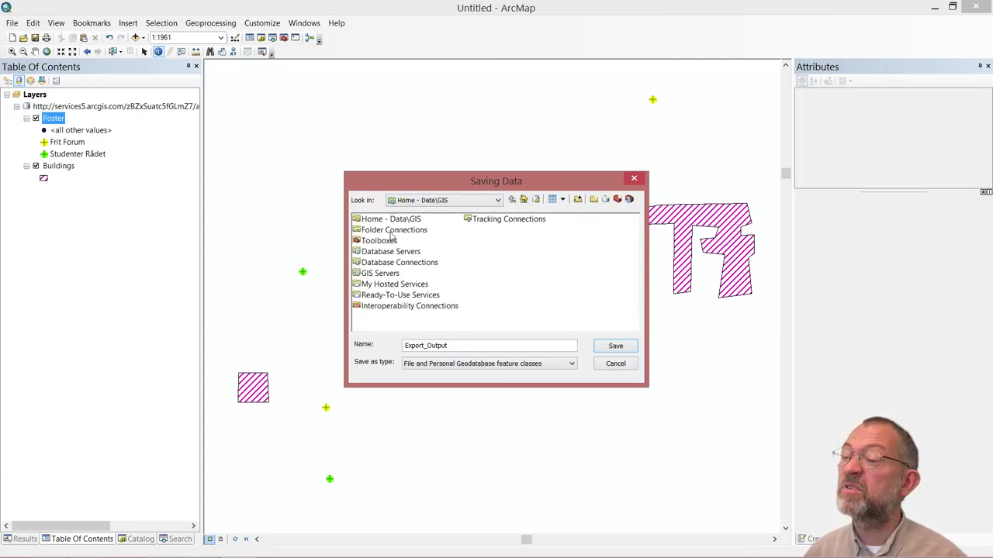
{"action": "left_click", "coordinate": [419, 204]}
{"action": "left_click", "coordinate": [412, 231]}
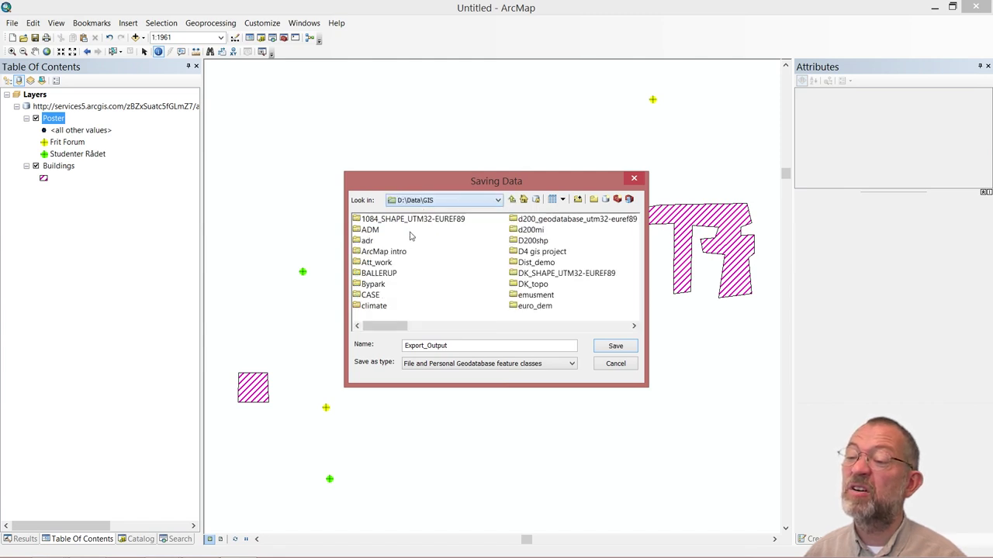
{"action": "left_click", "coordinate": [375, 263]}
{"action": "key", "text": "r"}
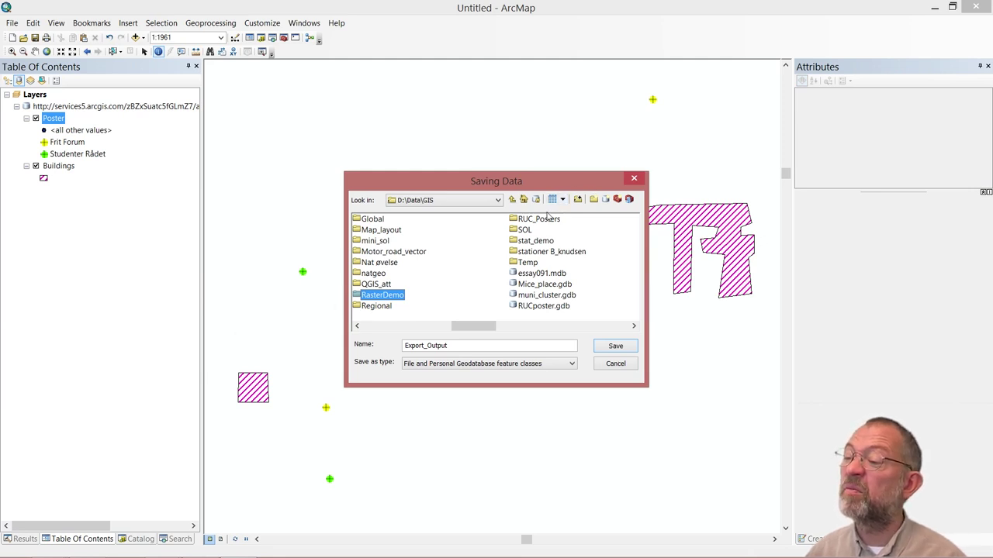
{"action": "double_click", "coordinate": [548, 218]}
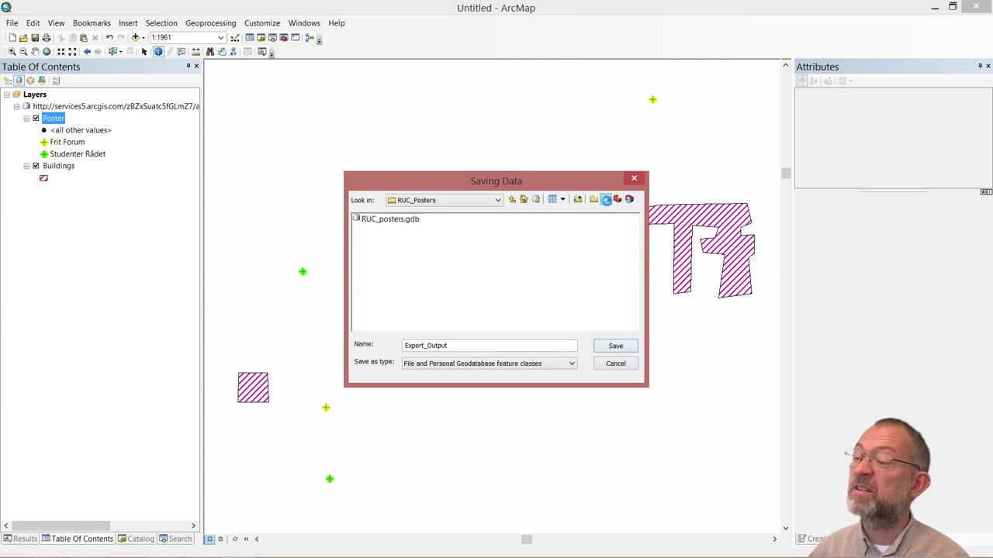
- Create a new file geodatabase named Data_colection in RUC_Posters and open it
{"action": "left_click", "coordinate": [606, 199]}
{"action": "type", "text": "D"}
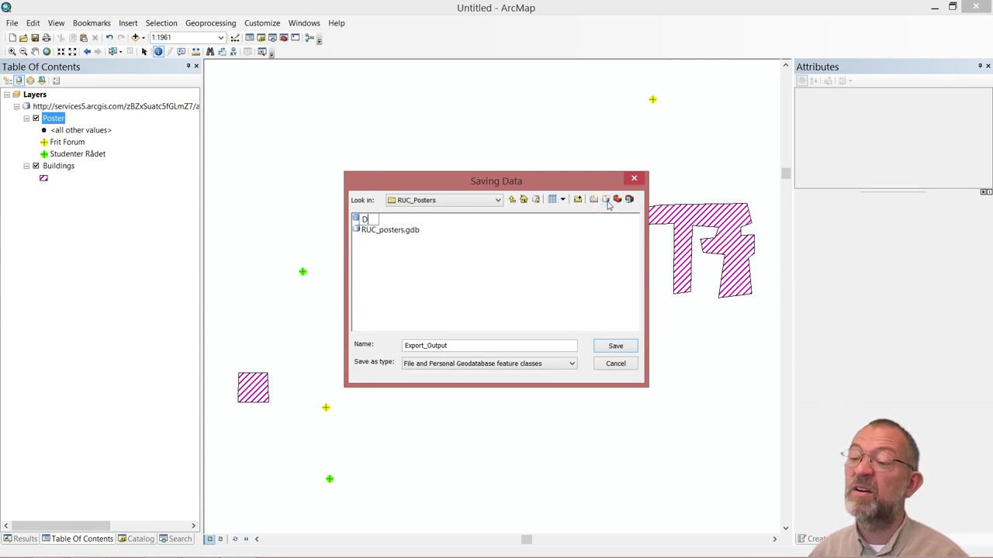
{"action": "type", "text": "ata_co"}
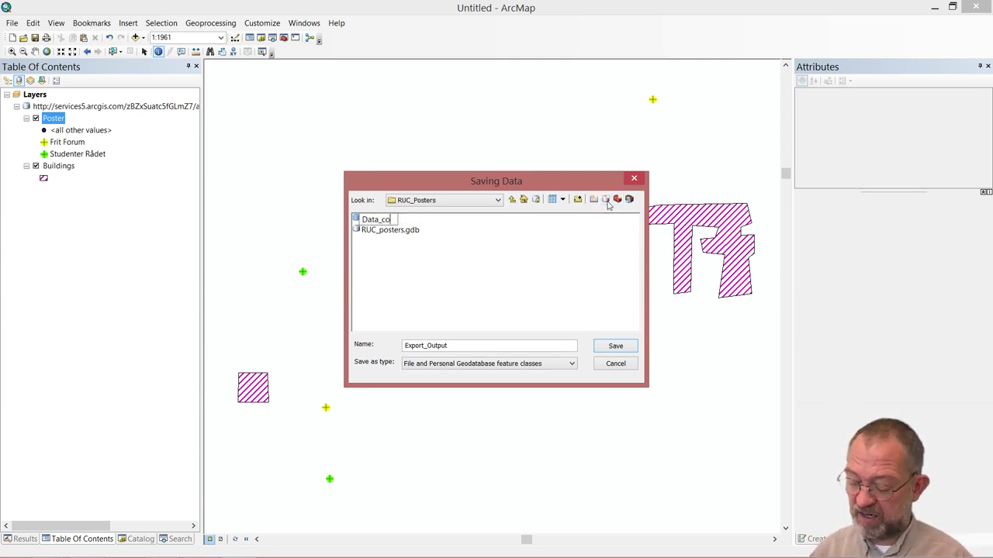
{"action": "type", "text": "lection"}
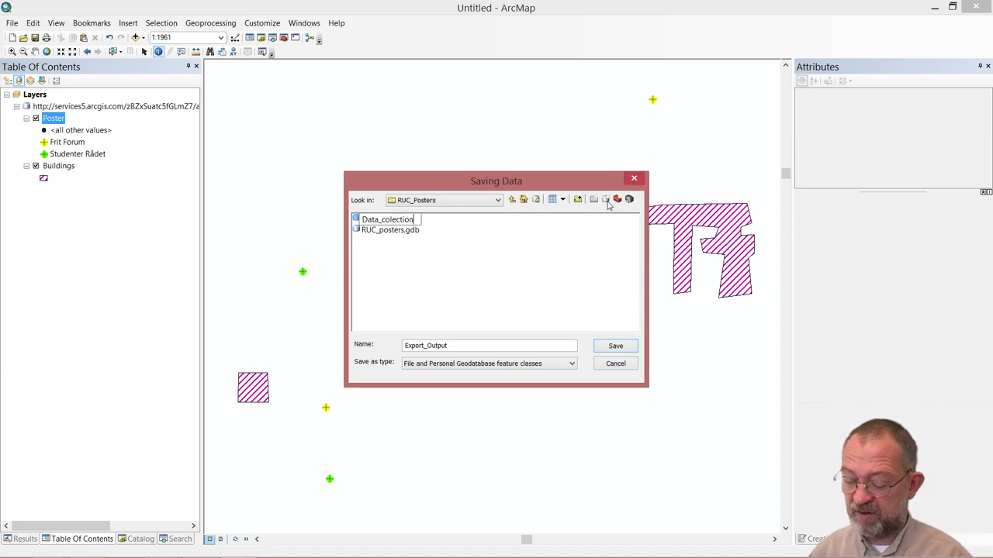
{"action": "left_click", "coordinate": [374, 256]}
{"action": "double_click", "coordinate": [374, 226]}
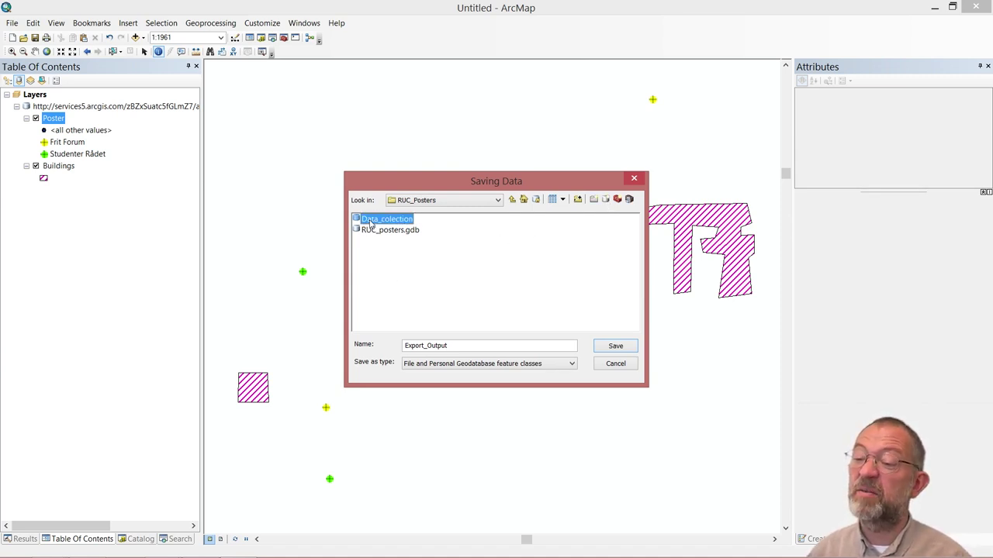
- Export the posters as Posters into Data_colection.gdb and add the result to the map
{"action": "double_click", "coordinate": [456, 349]}
{"action": "type", "text": "Posters"}
{"action": "key", "text": "Return"}
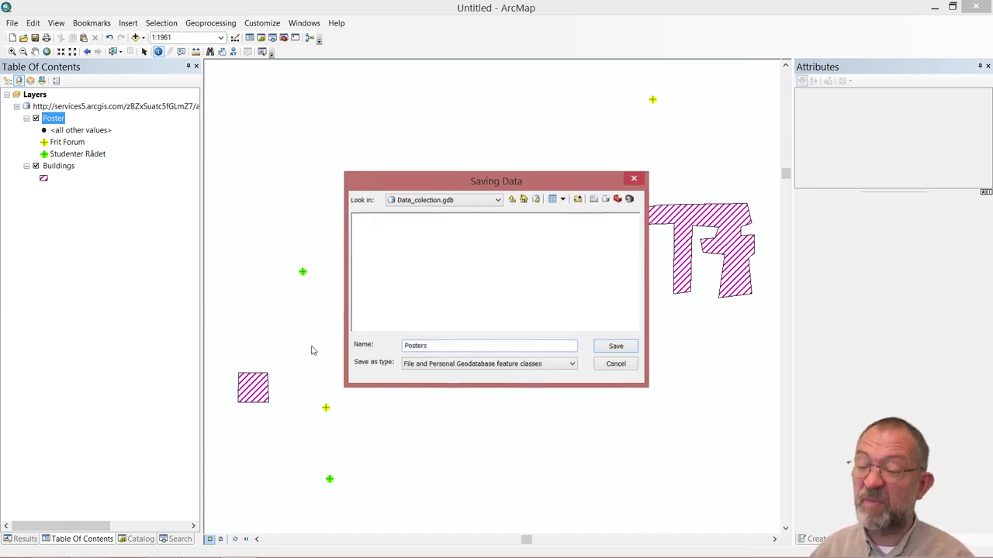
{"action": "left_click", "coordinate": [548, 372]}
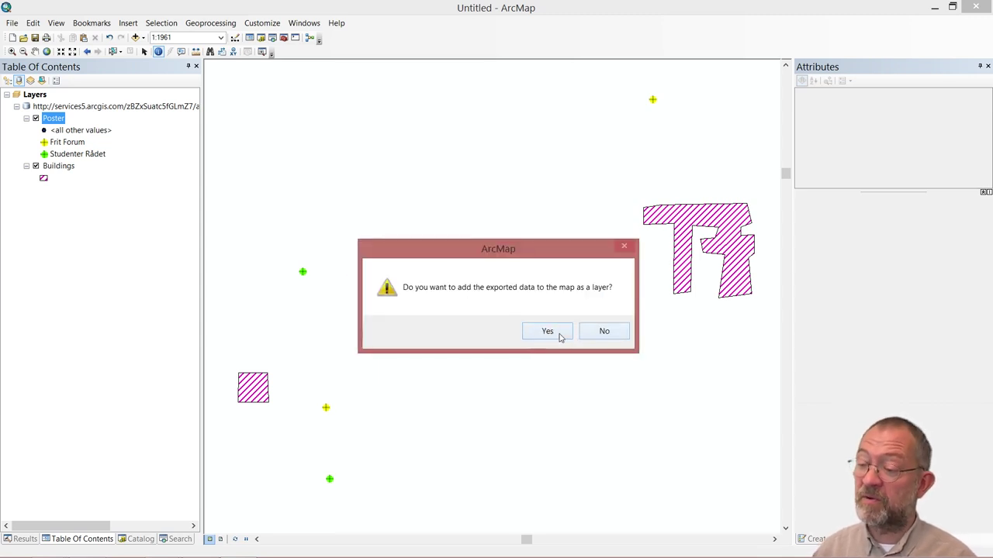
{"action": "left_click", "coordinate": [555, 333]}
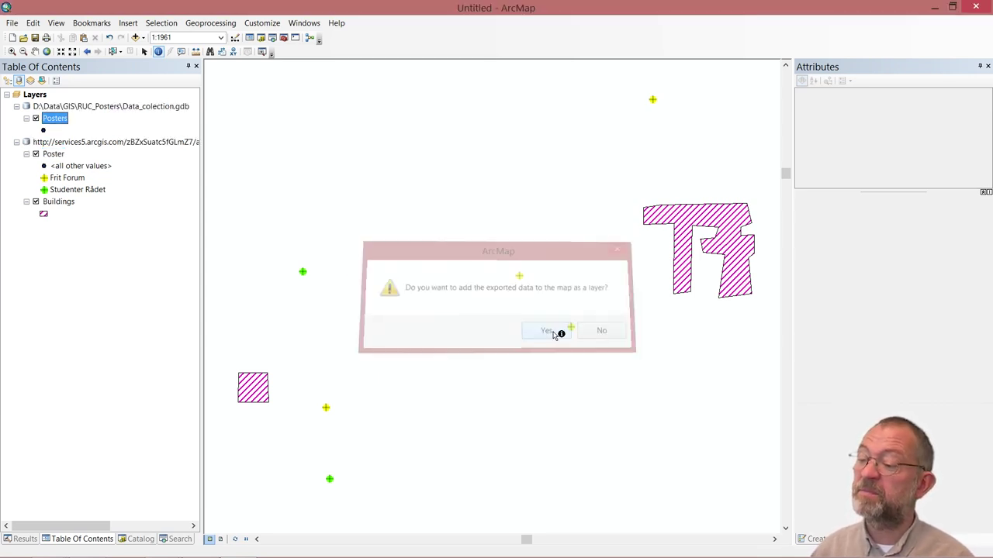
- Export Buildings to Data_colection.gdb\Buildings, add it to the map, then remove the online service layer
{"action": "right_click", "coordinate": [55, 203]}
{"action": "mouse_move", "coordinate": [170, 410]}
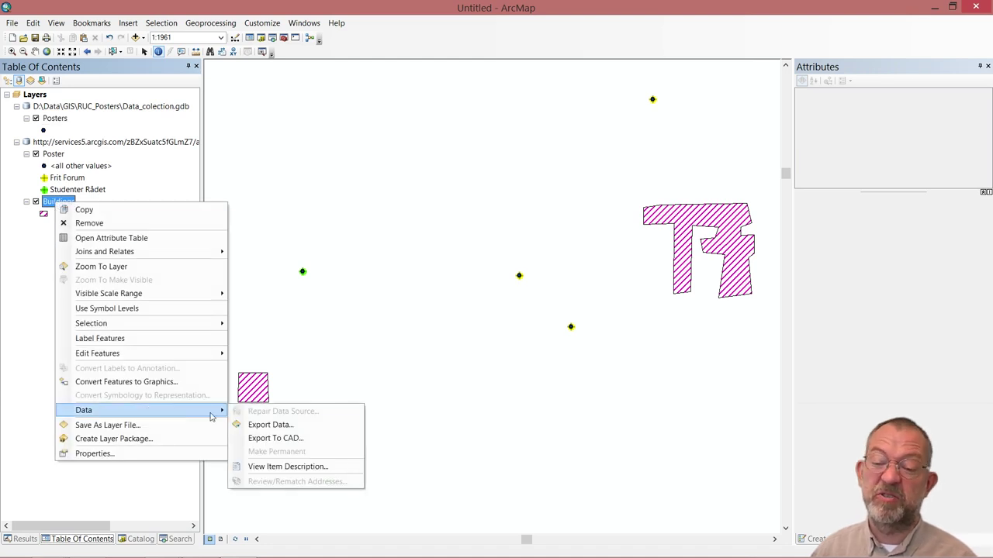
{"action": "left_click", "coordinate": [286, 424]}
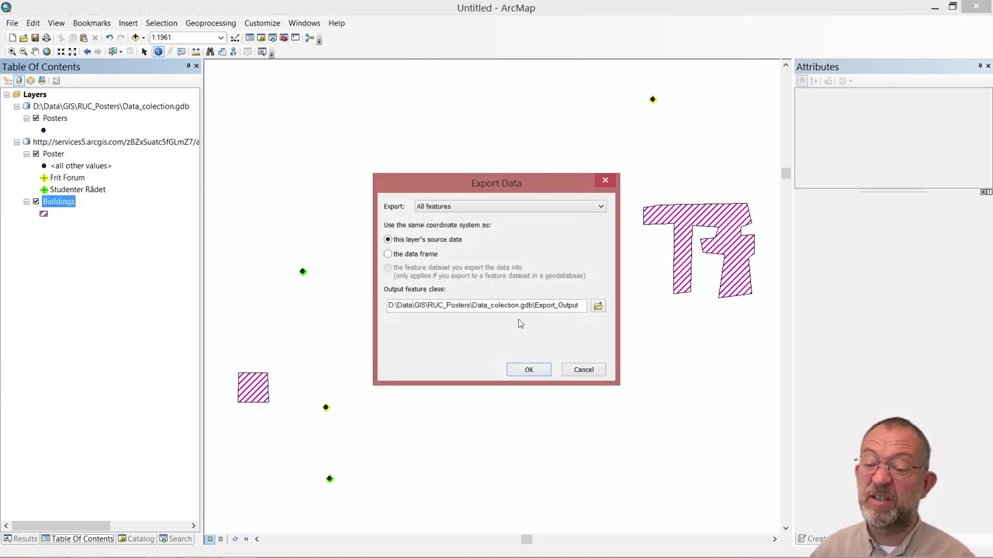
{"action": "left_click_drag", "start_coordinate": [537, 305], "coordinate": [589, 305]}
{"action": "key", "text": "BackSpace"}
{"action": "key", "text": "BackSpace"}
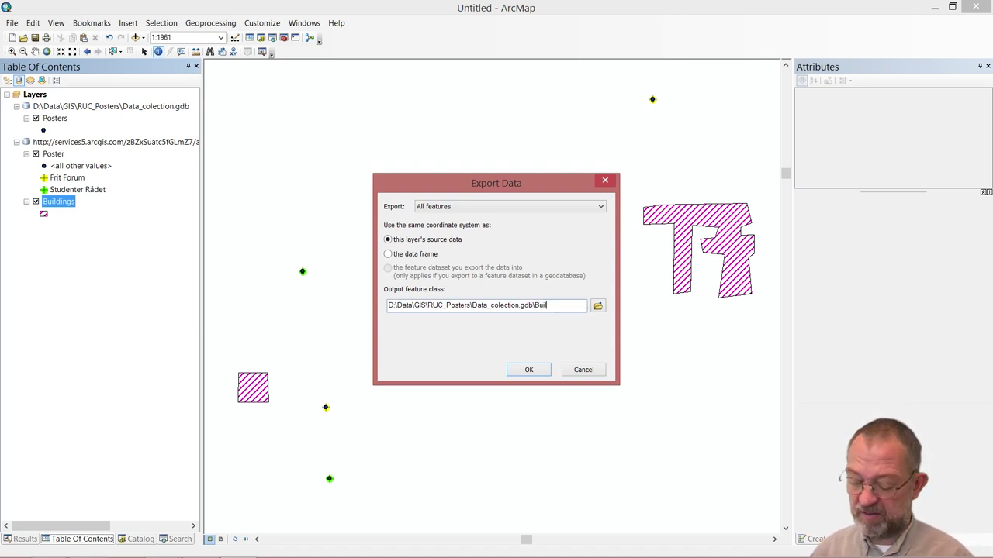
{"action": "type", "text": "Buildings"}
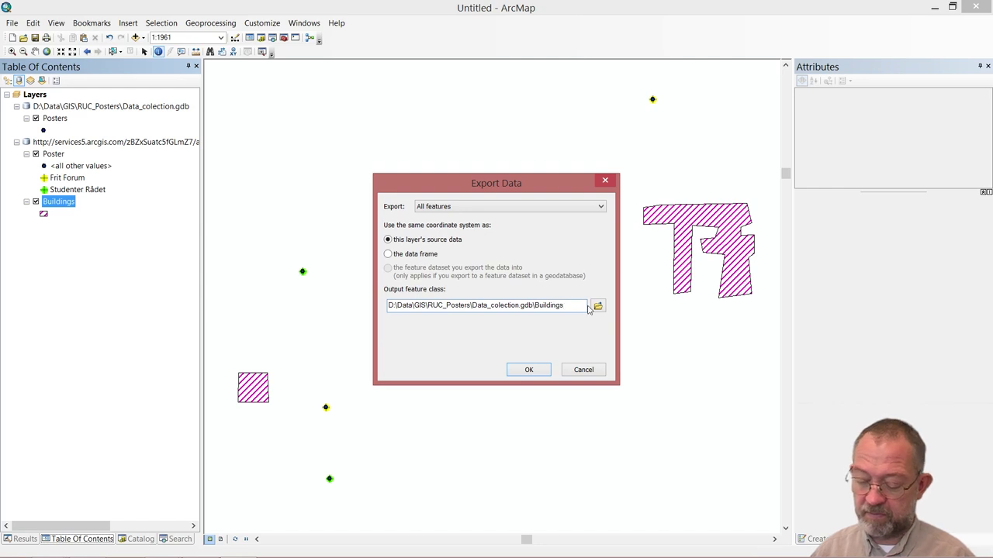
{"action": "key", "text": "Return"}
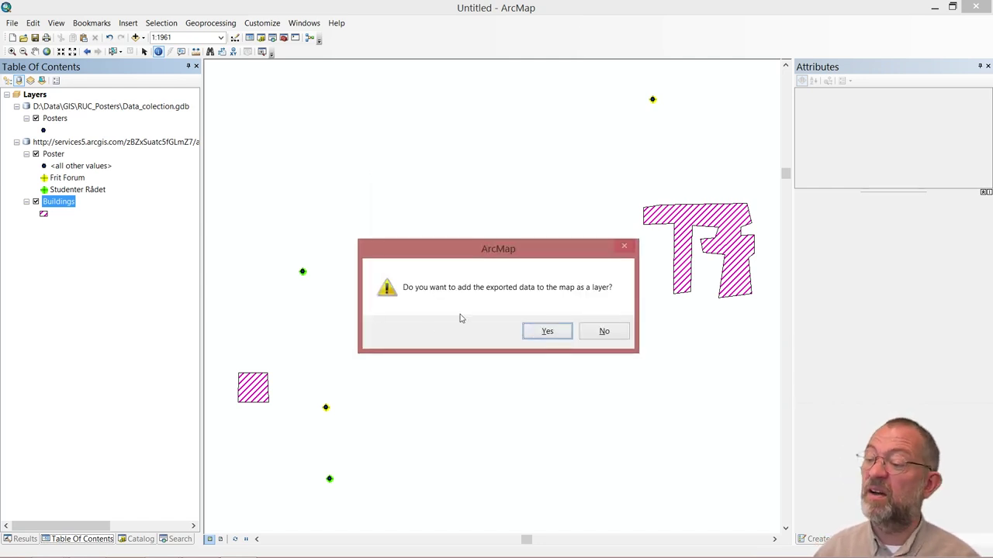
{"action": "left_click", "coordinate": [548, 333]}
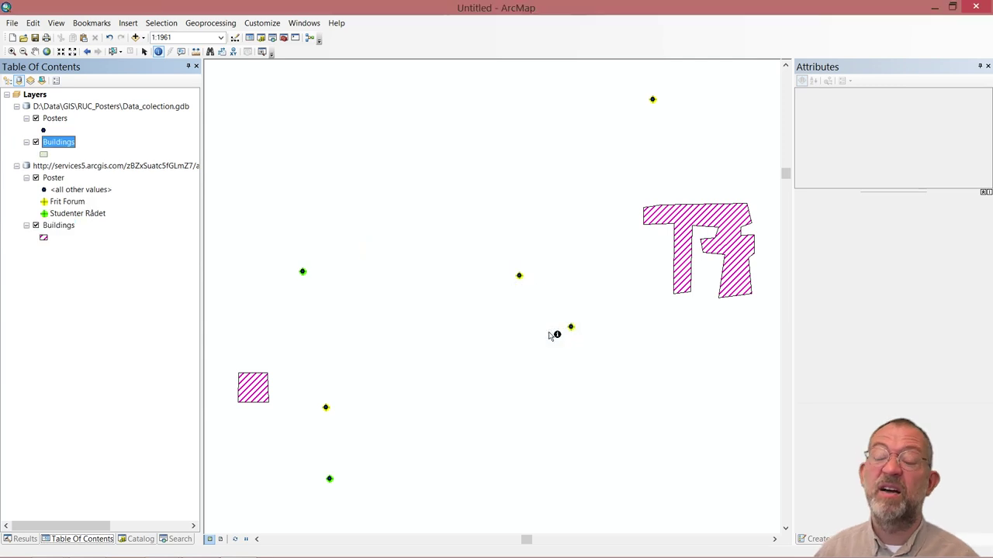
{"action": "right_click", "coordinate": [73, 166]}
{"action": "left_click", "coordinate": [75, 170]}
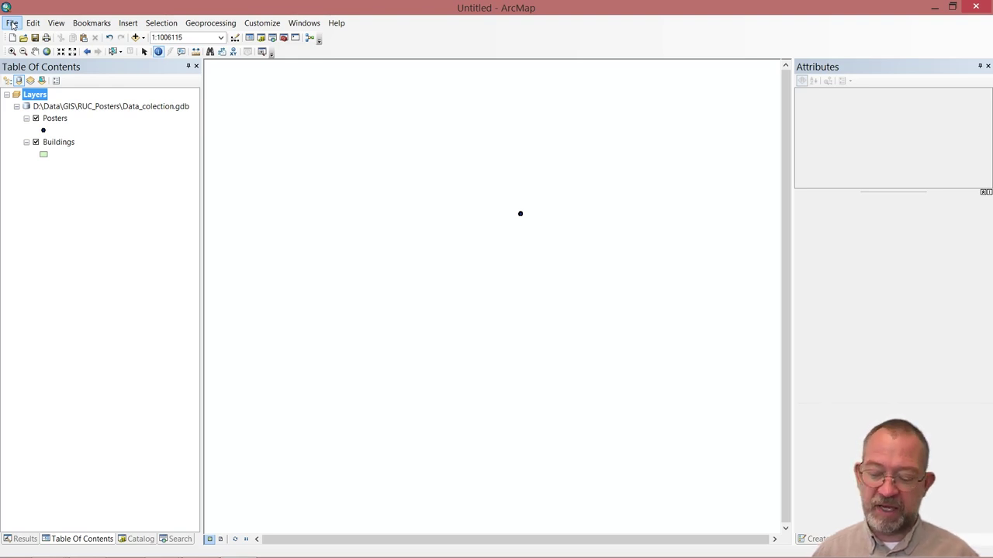
- Search ArcGIS Online for 'bane danmark' and add the BaneDKdemo feature service to the map
{"action": "left_click", "coordinate": [11, 24]}
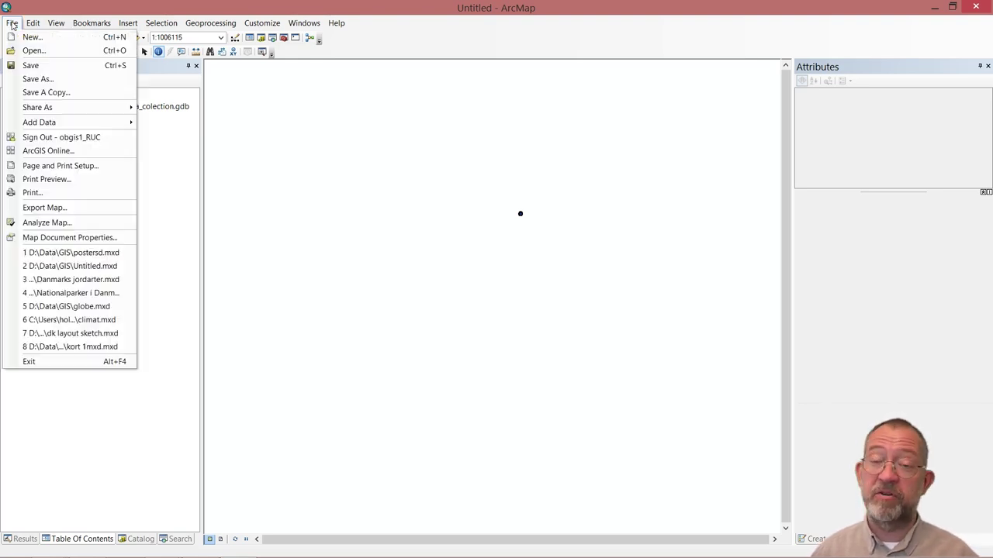
{"action": "left_click", "coordinate": [39, 150]}
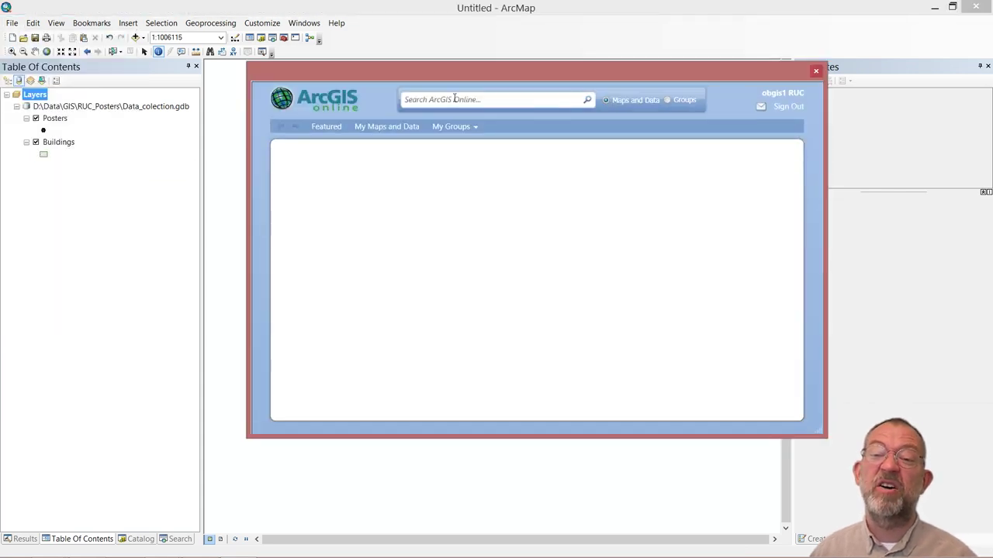
{"action": "left_click", "coordinate": [476, 101]}
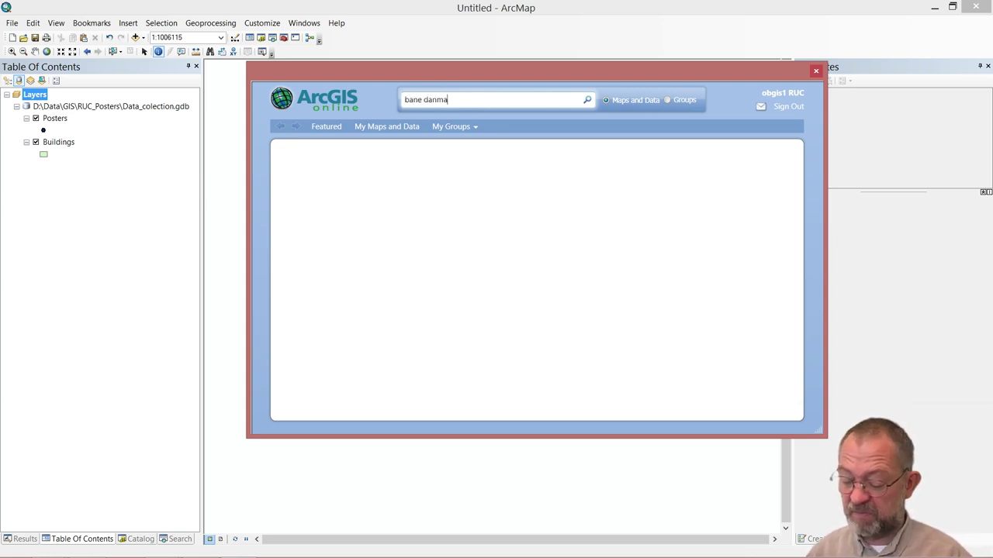
{"action": "key", "text": "Return"}
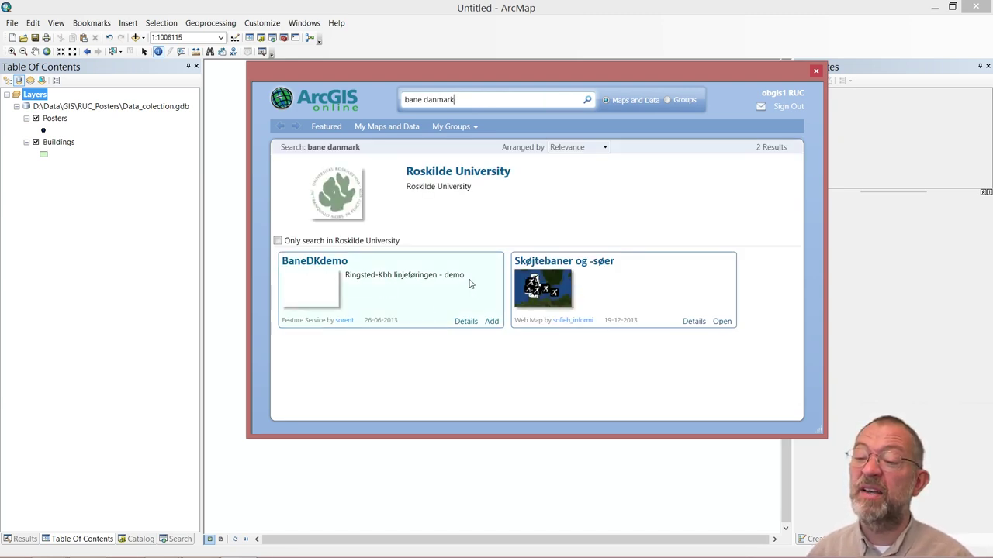
{"action": "left_click", "coordinate": [491, 322]}
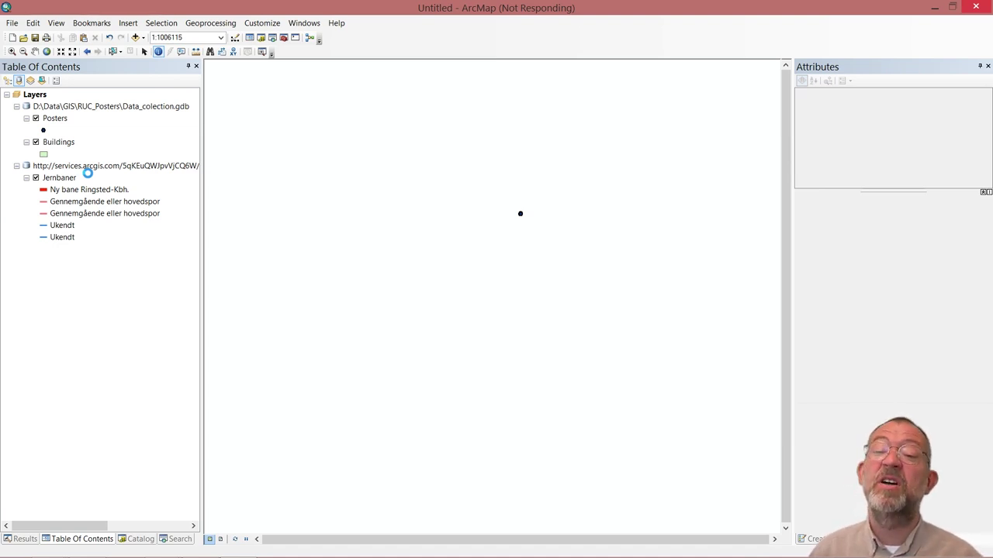
{"action": "right_click", "coordinate": [58, 178]}
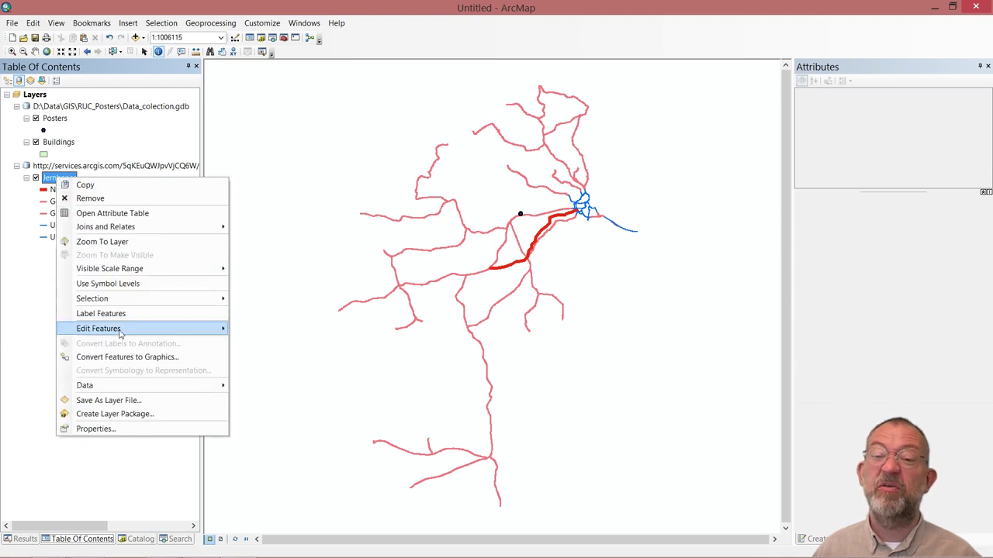
{"action": "mouse_move", "coordinate": [193, 386]}
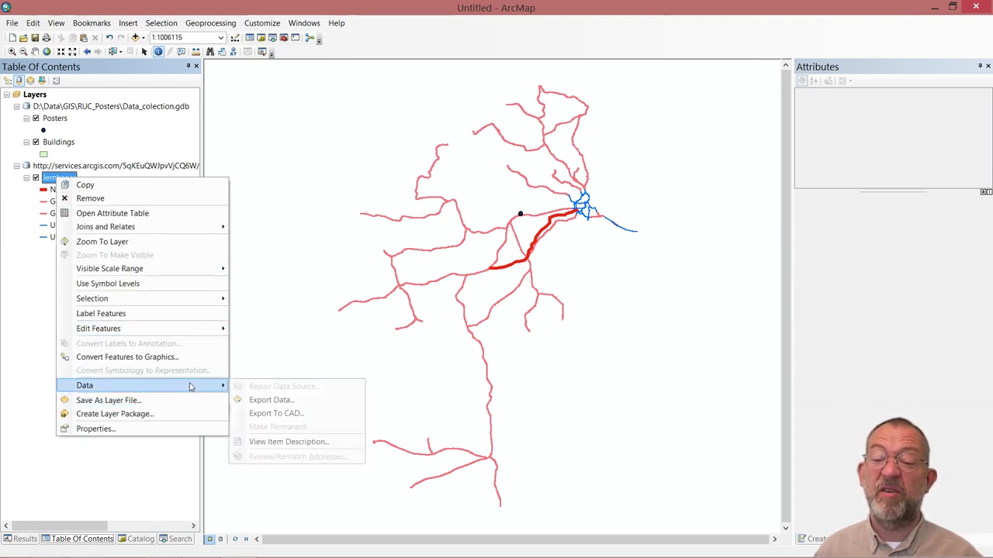
{"action": "left_click", "coordinate": [292, 400]}
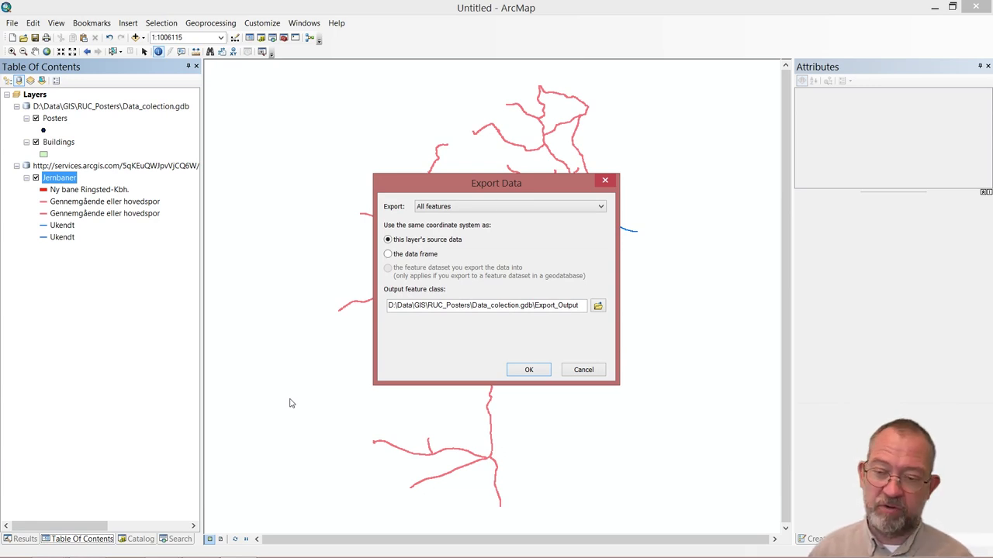
{"action": "left_click", "coordinate": [595, 373]}
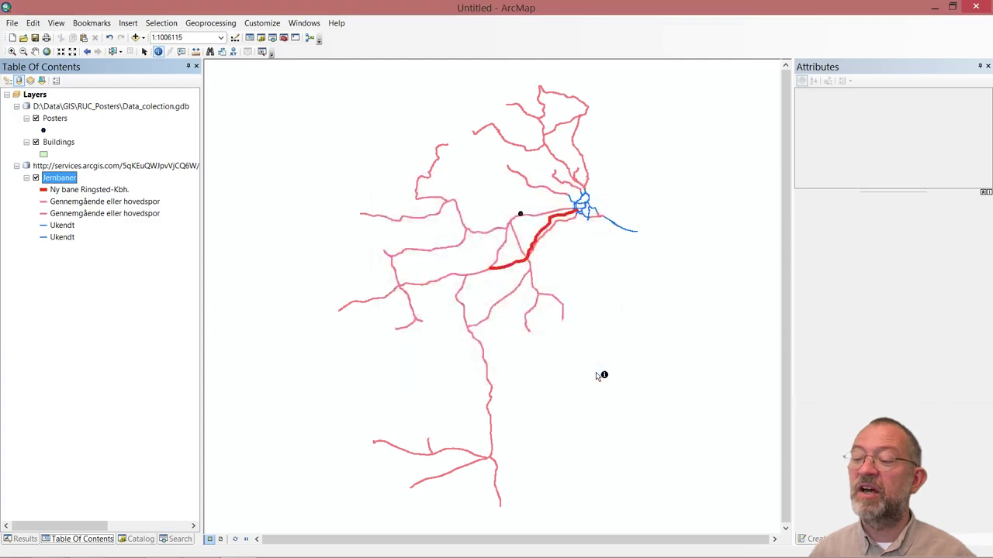